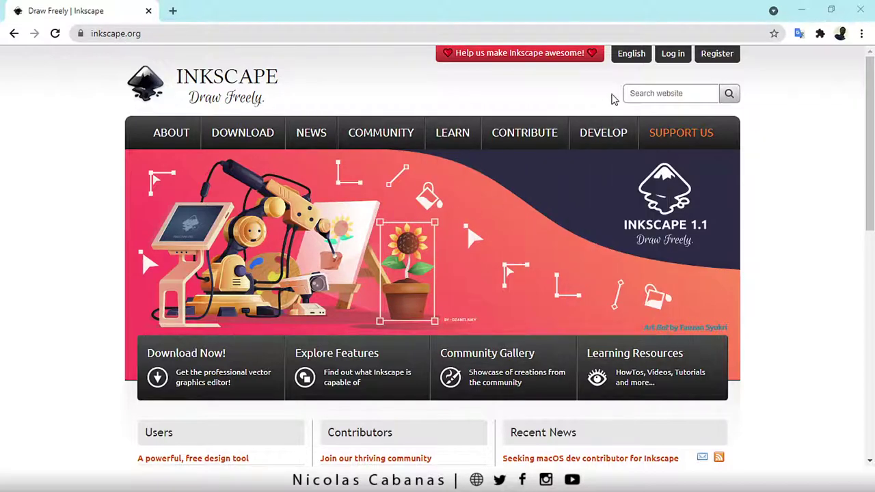
- Open the Inkscape 1.1 download page from the Download menu's Current Version entry
mouse_move(631, 60)
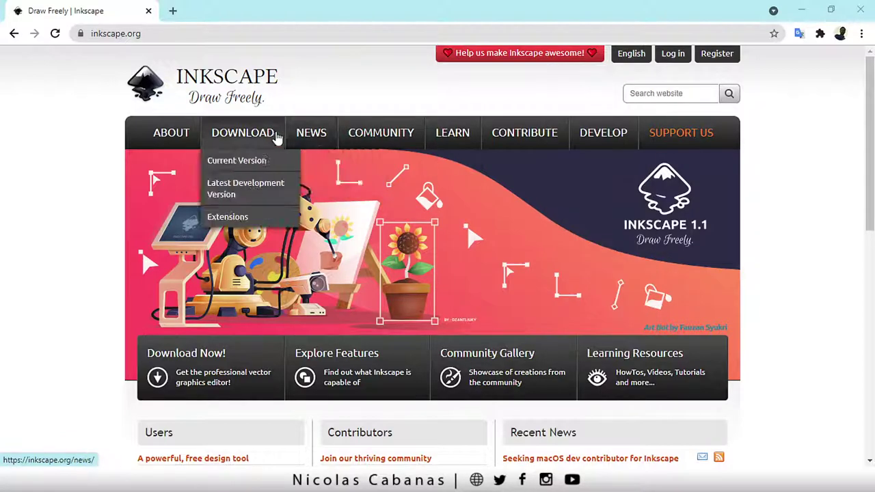
left_click(602, 160)
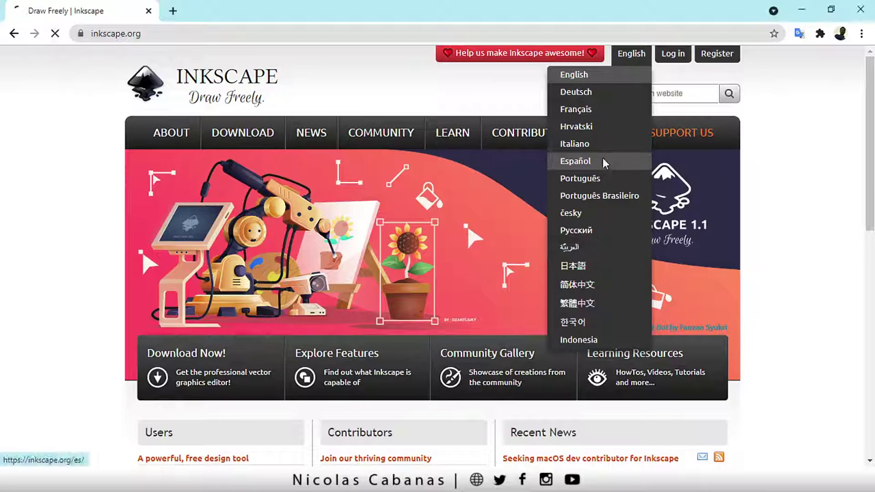
mouse_move(264, 133)
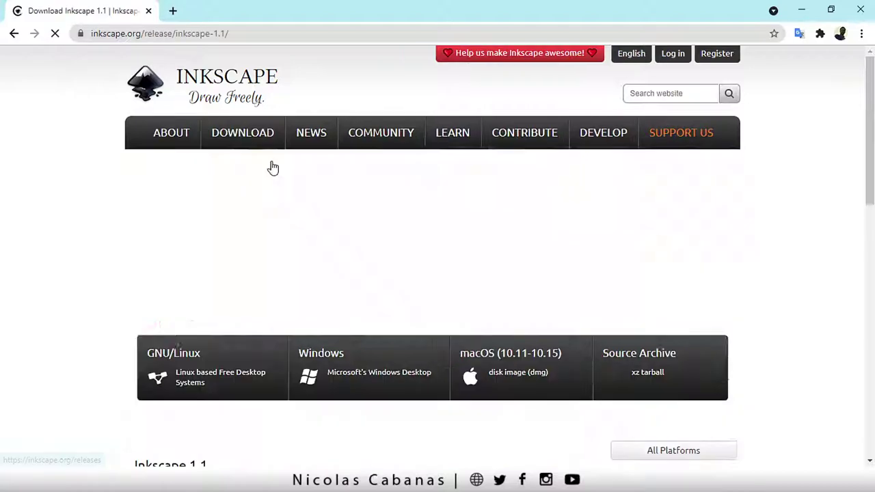
- Open the Inkscape 1.1 Windows downloads and bring a File Explorer window over the page
scroll(271, 198, "down", 2)
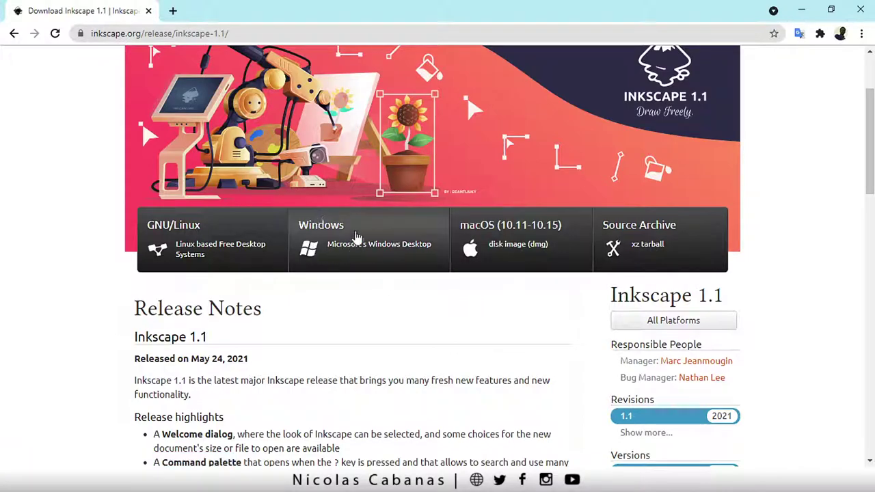
left_click(361, 248)
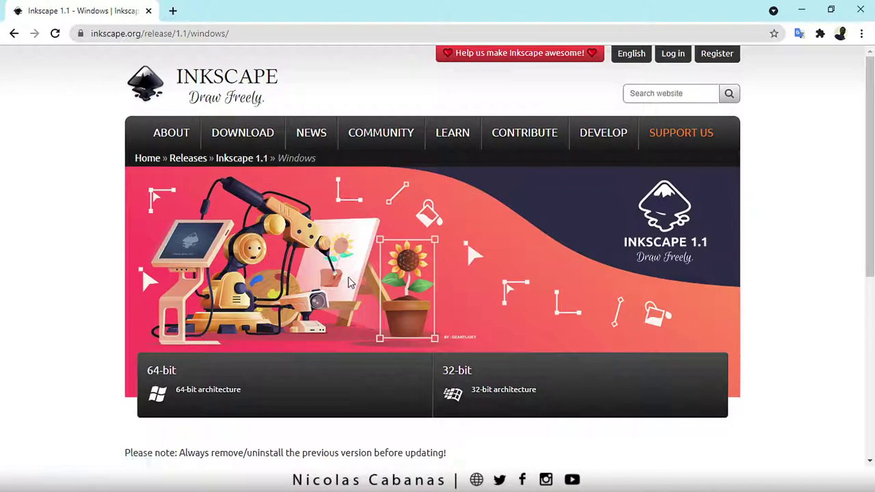
scroll(327, 281, "down", 1)
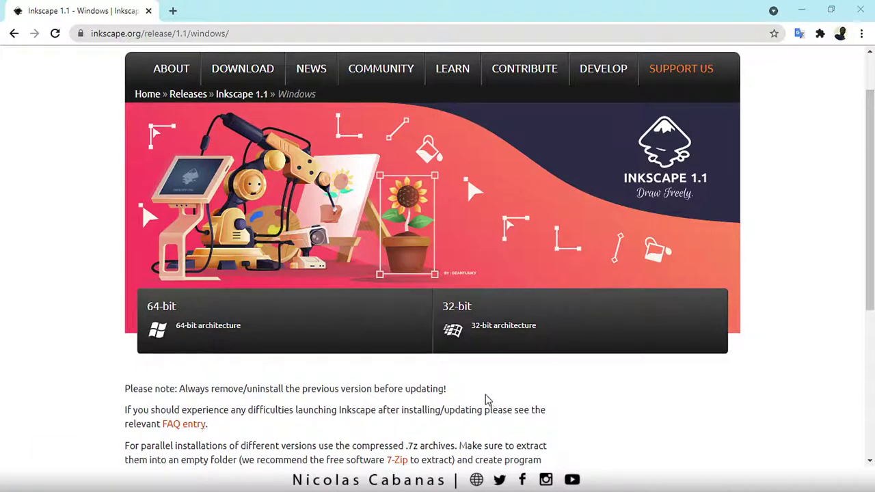
left_click_drag(874, 81, 375, 80)
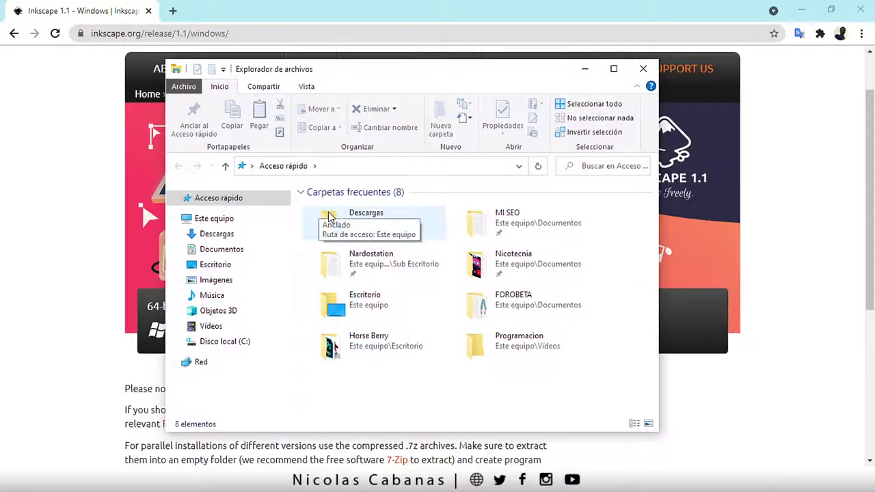
- Collapse Carpetas frecuentes and open Propiedades for Este equipo
left_click(301, 192)
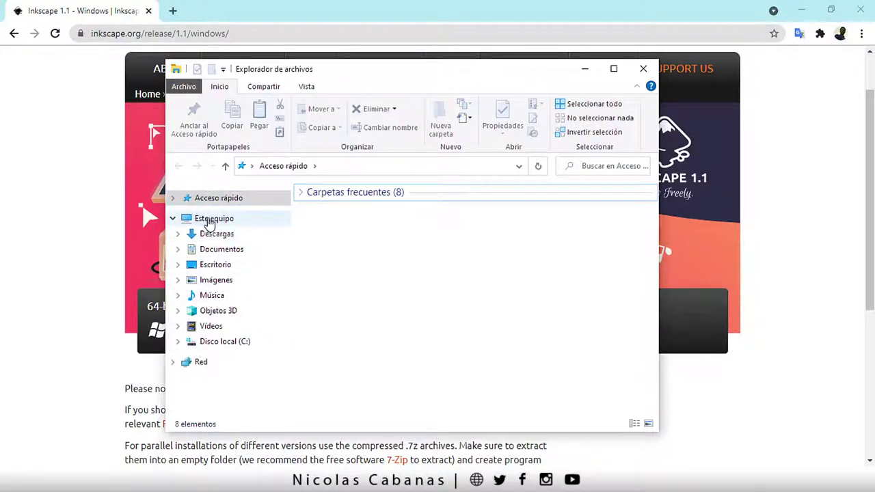
right_click(219, 219)
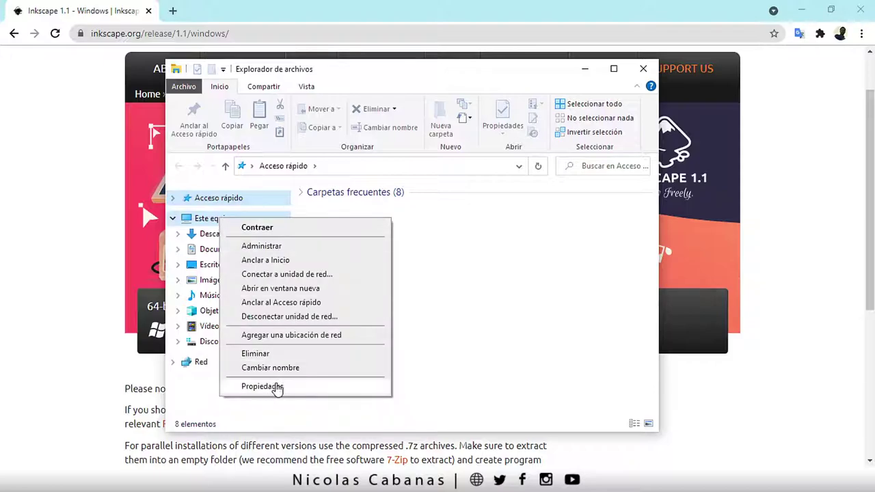
left_click(319, 389)
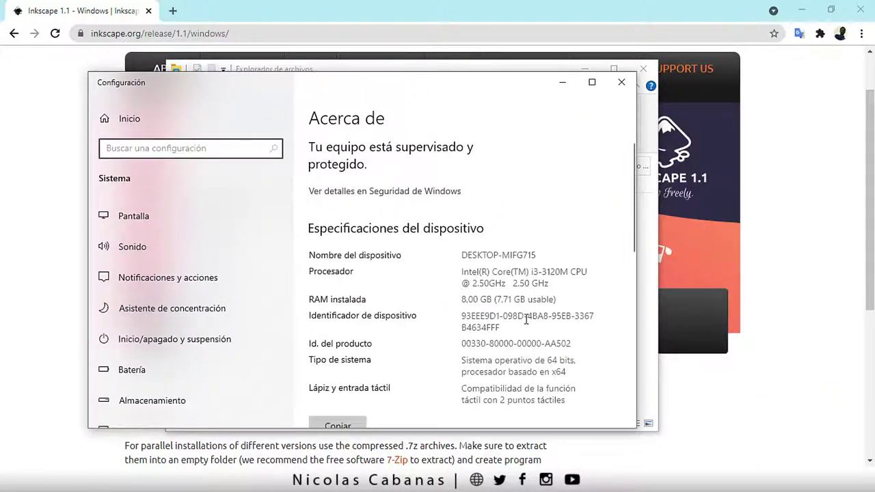
- Confirm the '64 bits' system type in About, then minimize Settings and File Explorer
scroll(526, 320, "down", 3)
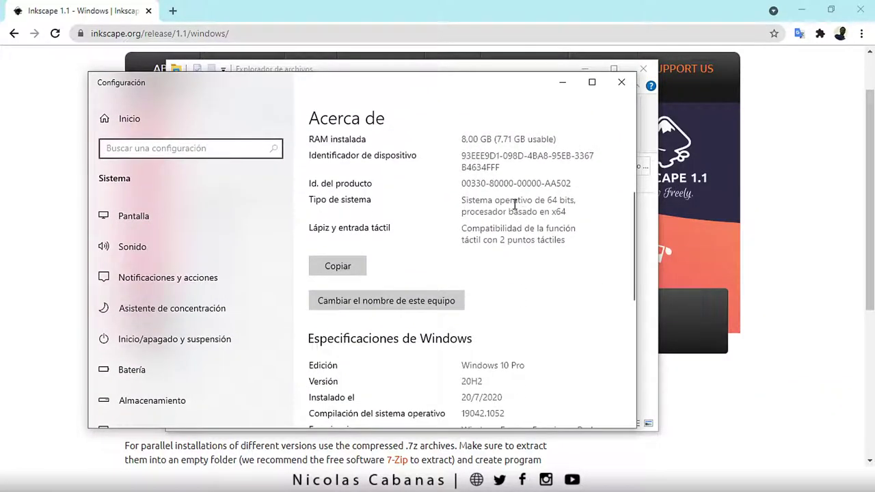
left_click_drag(545, 199, 566, 197)
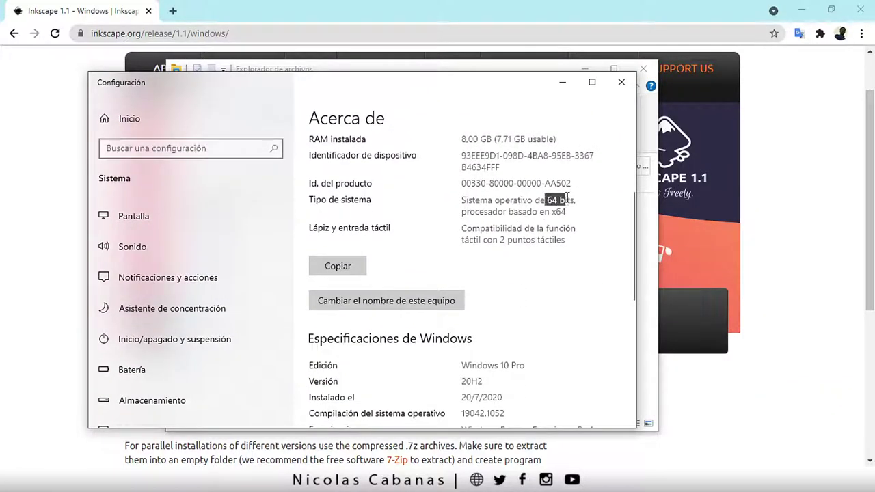
left_click(563, 82)
left_click(585, 69)
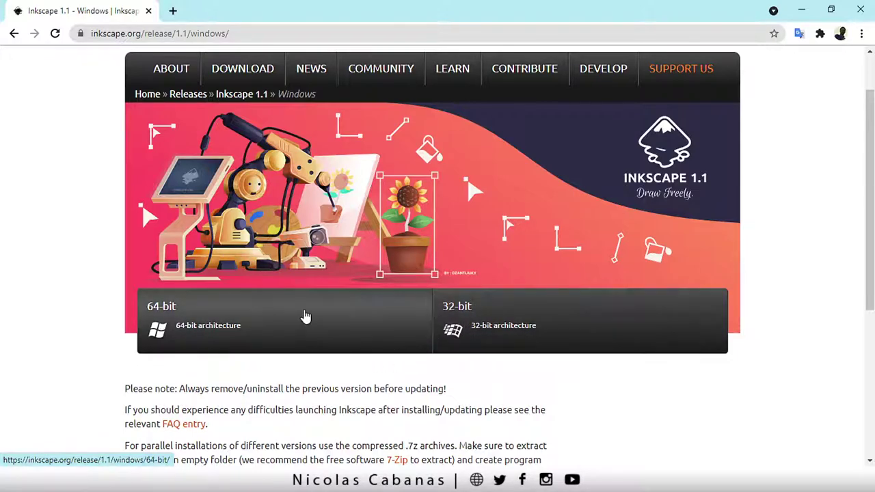
- Highlight the note recommending Inkscape 0.92.3 for Windows versions older than Windows 7
scroll(486, 356, "down", 1)
scroll(487, 351, "down", 1)
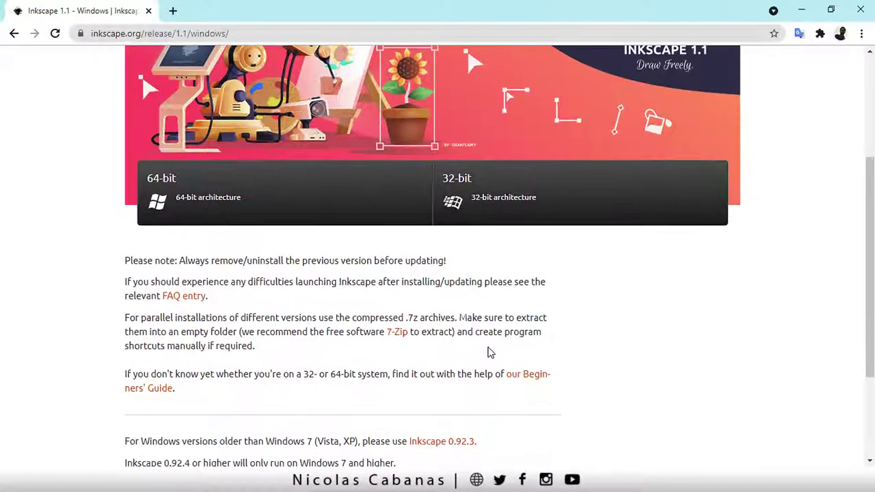
scroll(362, 315, "down", 2)
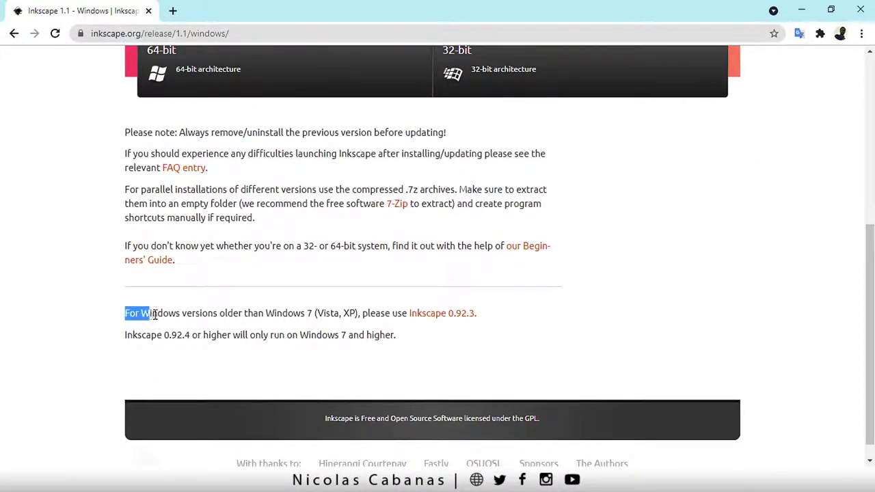
left_click_drag(125, 318, 370, 315)
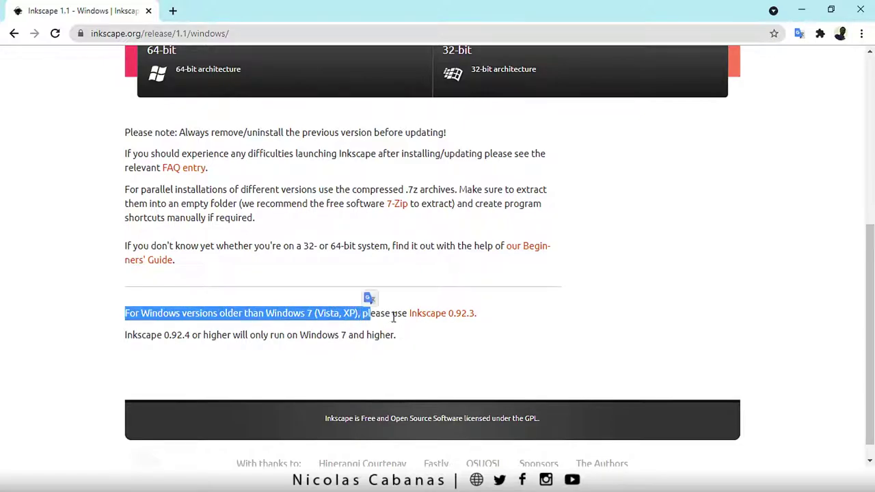
- Open the Inkscape 0.92.3 release page and highlight its heading
left_click(467, 322)
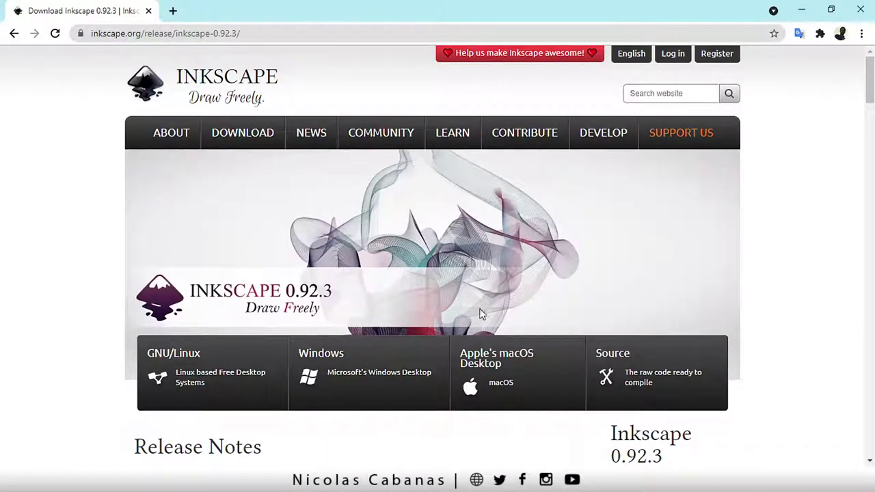
scroll(458, 332, "down", 3)
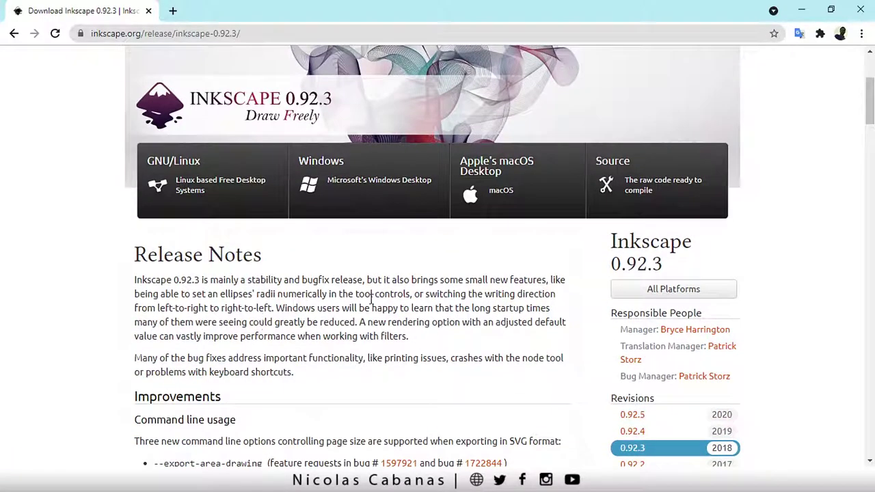
scroll(257, 313, "down", 2)
scroll(385, 313, "up", 2)
mouse_move(617, 244)
left_mouse_down()
mouse_move(663, 267)
mouse_move(615, 241)
left_mouse_up()
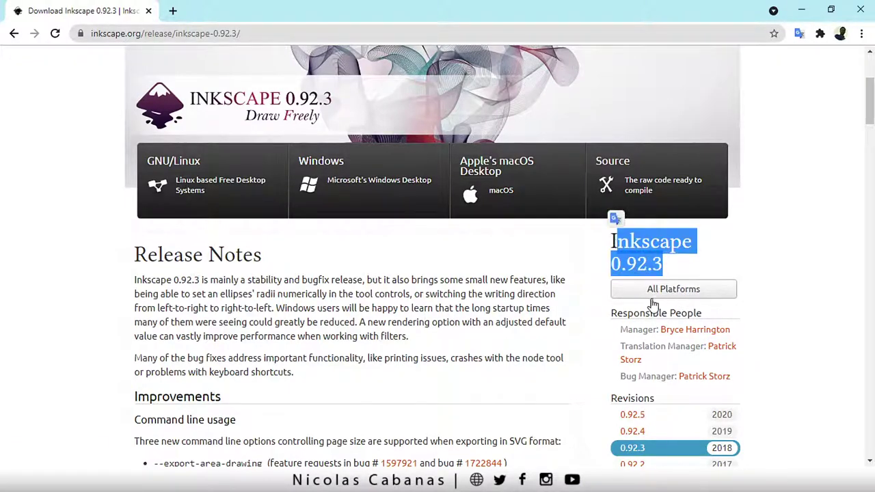
- Open All Platforms for Inkscape 0.92.3 and highlight the heading and intro text
left_click(681, 295)
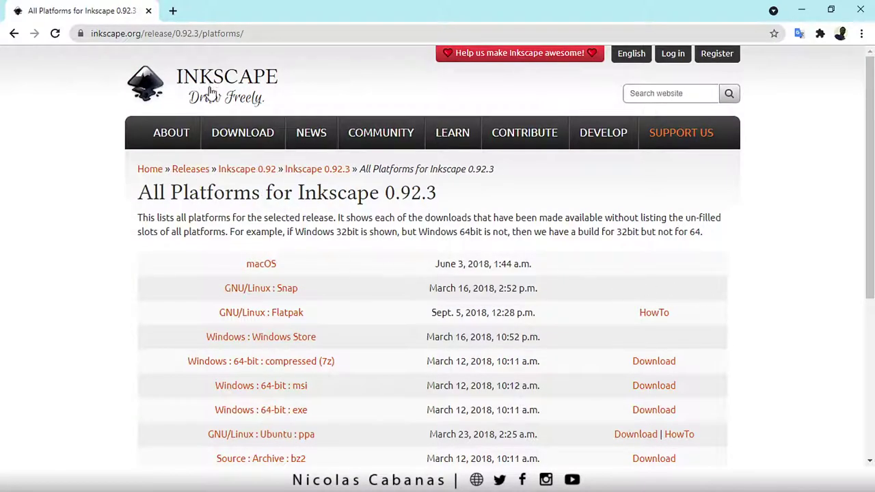
mouse_move(139, 194)
left_mouse_down()
mouse_move(401, 193)
mouse_move(387, 192)
left_mouse_up()
double_click(364, 231)
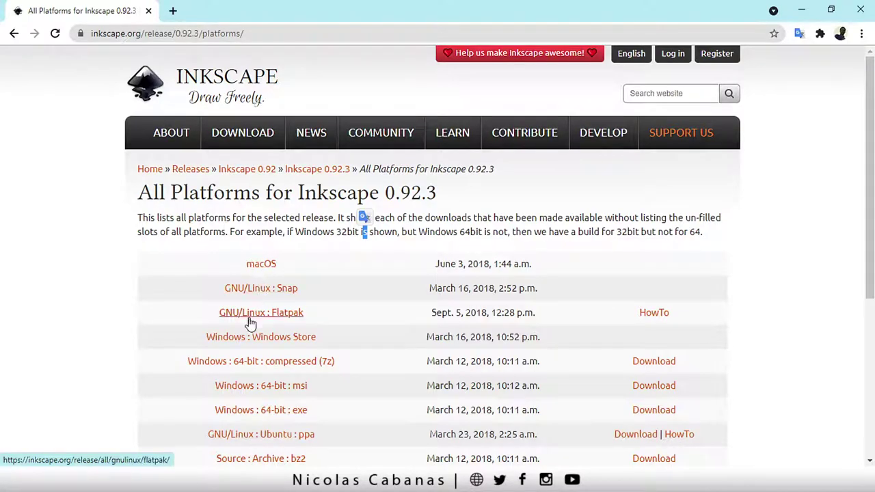
scroll(249, 329, "down", 3)
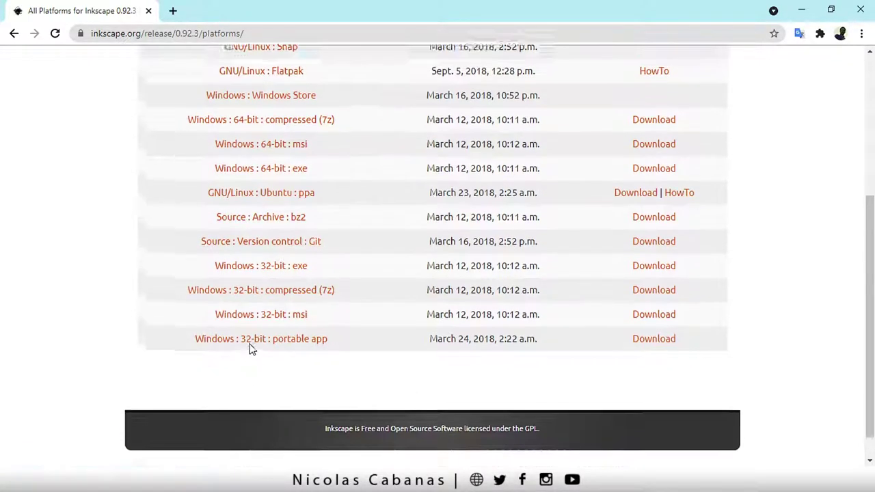
scroll(250, 349, "up", 1)
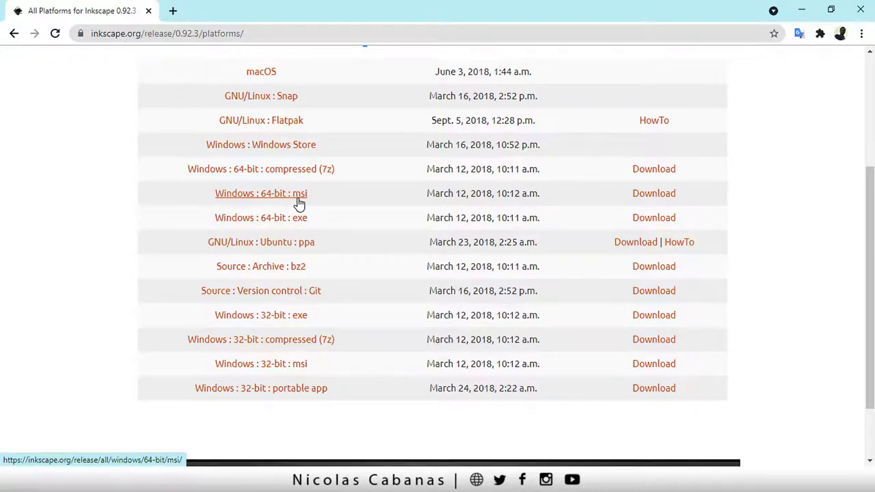
mouse_move(206, 193)
left_mouse_down()
mouse_move(307, 217)
mouse_move(190, 217)
left_mouse_up()
left_click(191, 196)
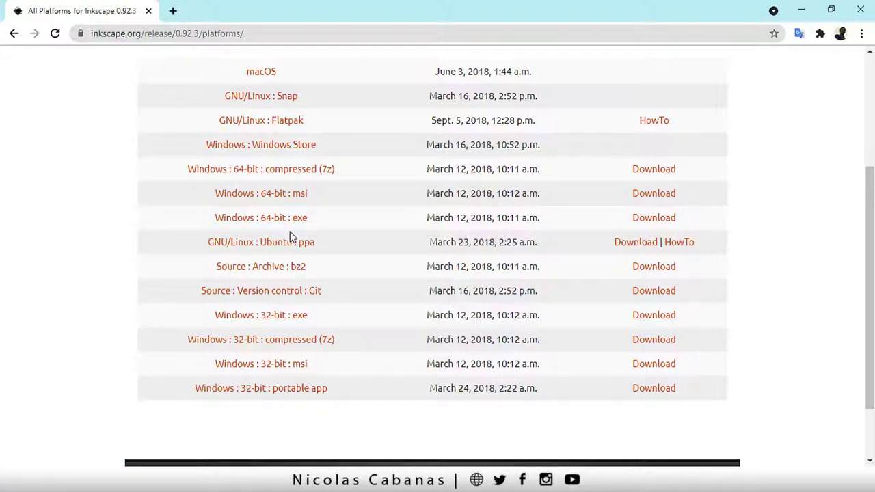
scroll(289, 246, "up", 2)
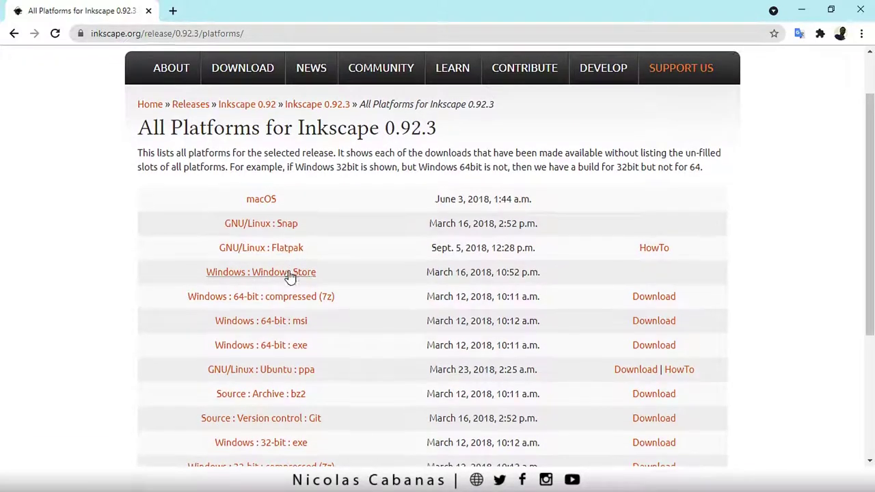
scroll(290, 278, "down", 1)
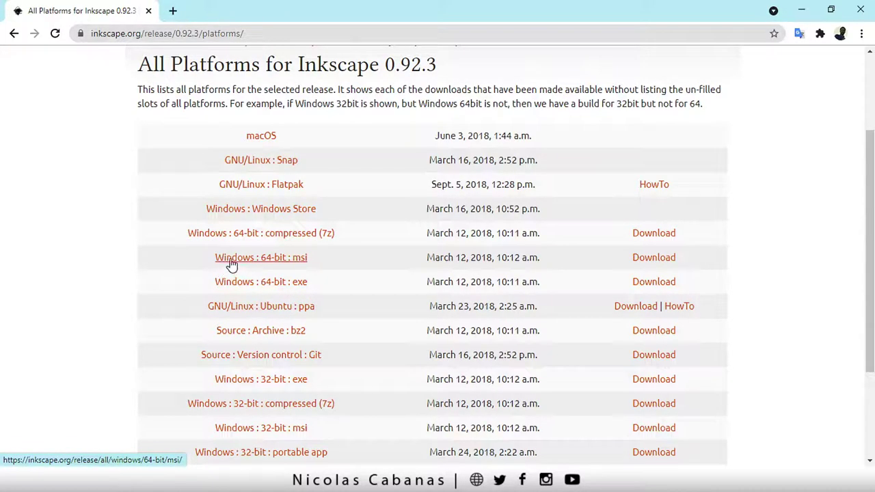
left_click_drag(206, 260, 307, 259)
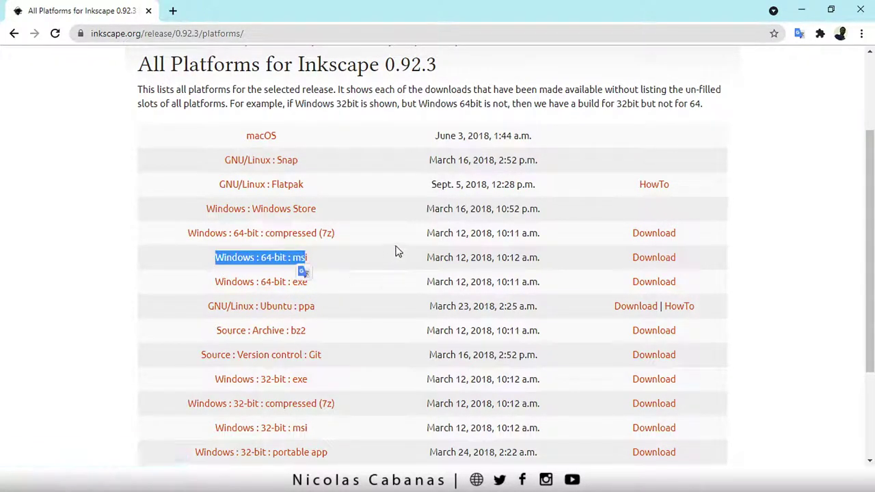
- Download the Windows 64-bit msi build and dismiss the multiple-downloads prompt
left_click(645, 261)
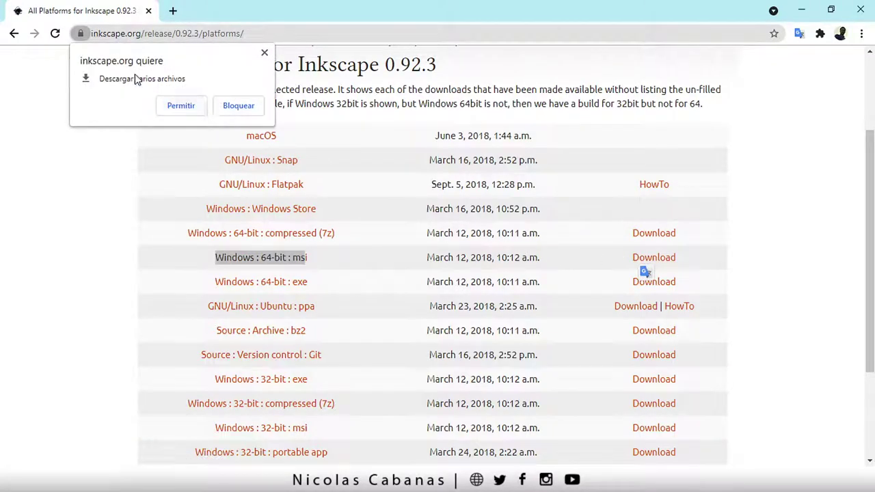
left_click(266, 52)
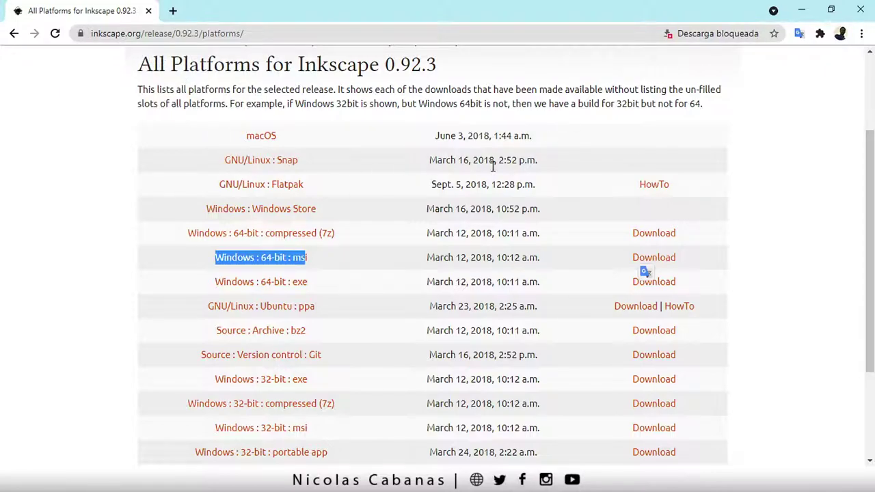
left_click(756, 277)
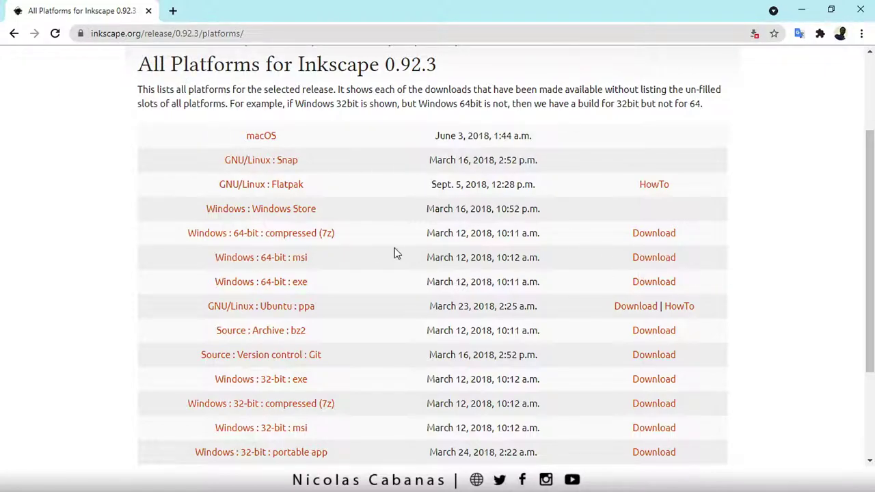
- Highlight the 0.92.3 version and the All Platforms heading, then scroll the build list
scroll(307, 270, "up", 1)
scroll(307, 270, "up", 1)
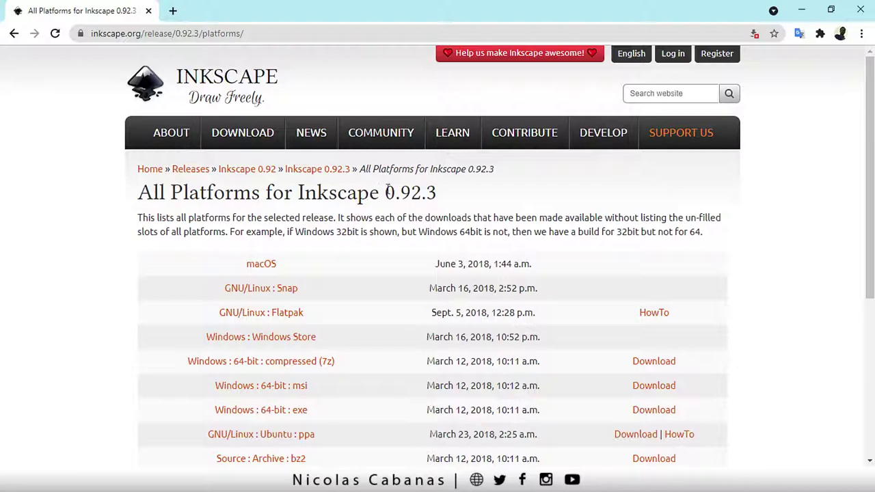
left_click_drag(386, 192, 444, 196)
left_click(444, 197)
left_click_drag(153, 191, 460, 195)
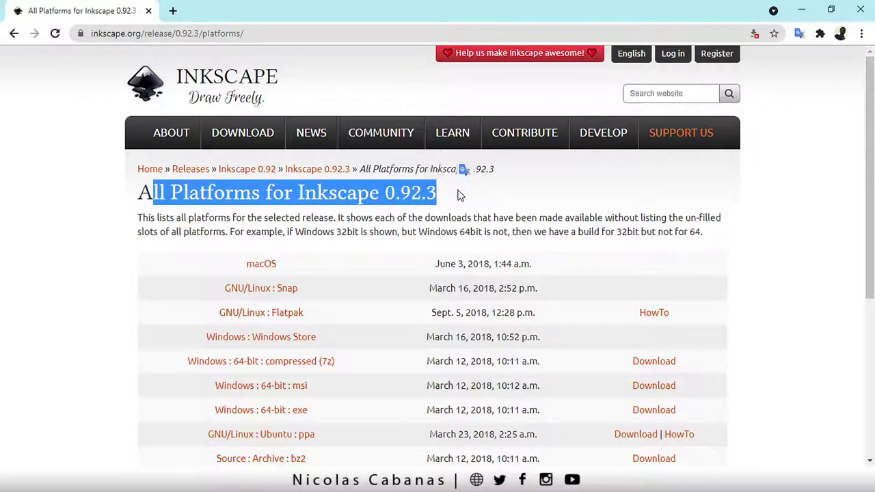
left_click(467, 209)
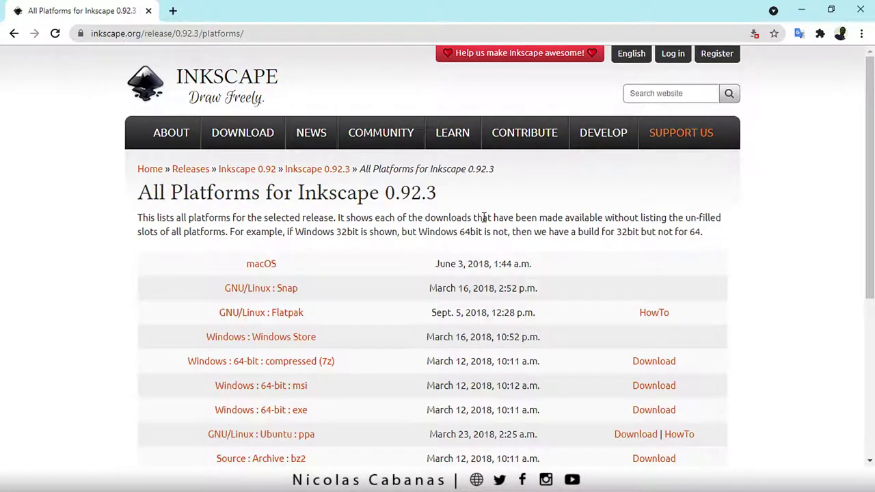
scroll(348, 313, "down", 3)
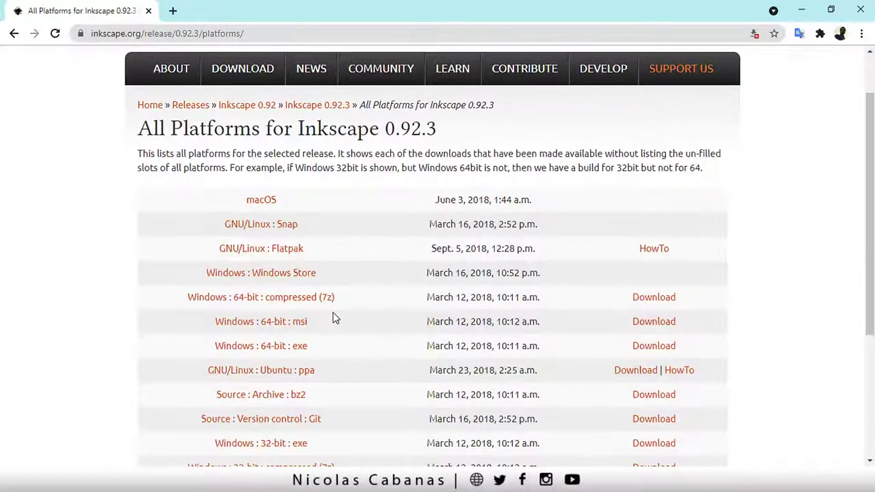
scroll(305, 362, "up", 1)
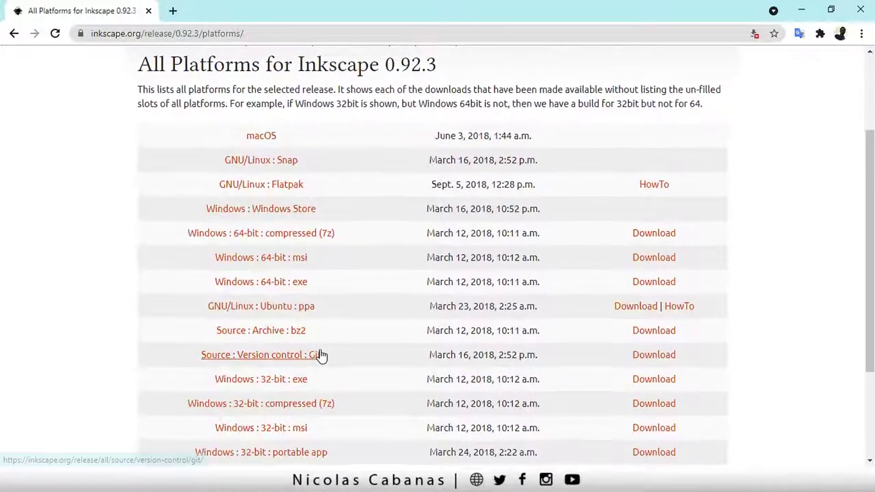